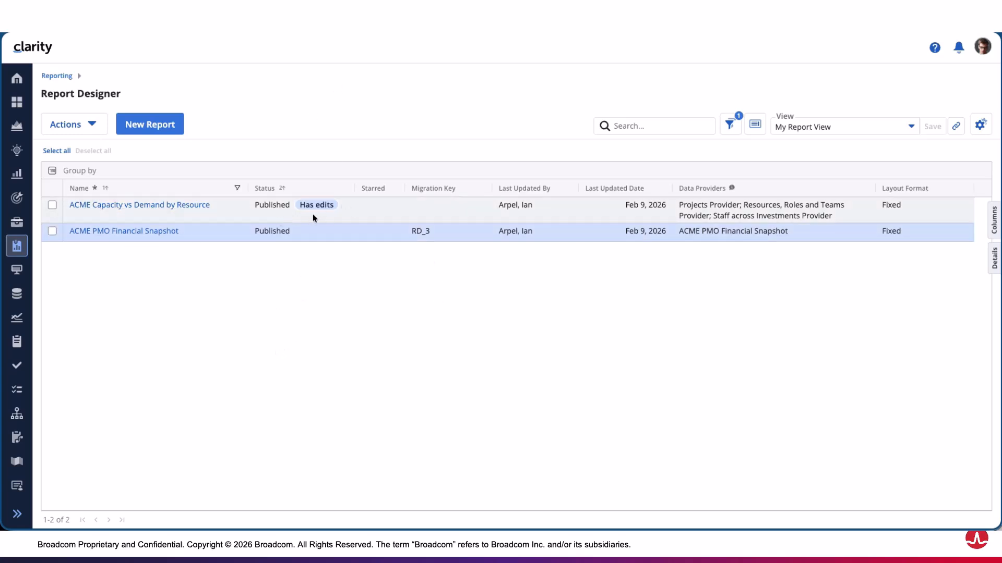
Step: Compare the export availability of the ACME Capacity vs Demand by Resource and ACME PMO Financial Snapshot reports, and view the latter's layout
{"action": "left_click", "coordinate": [52, 205]}
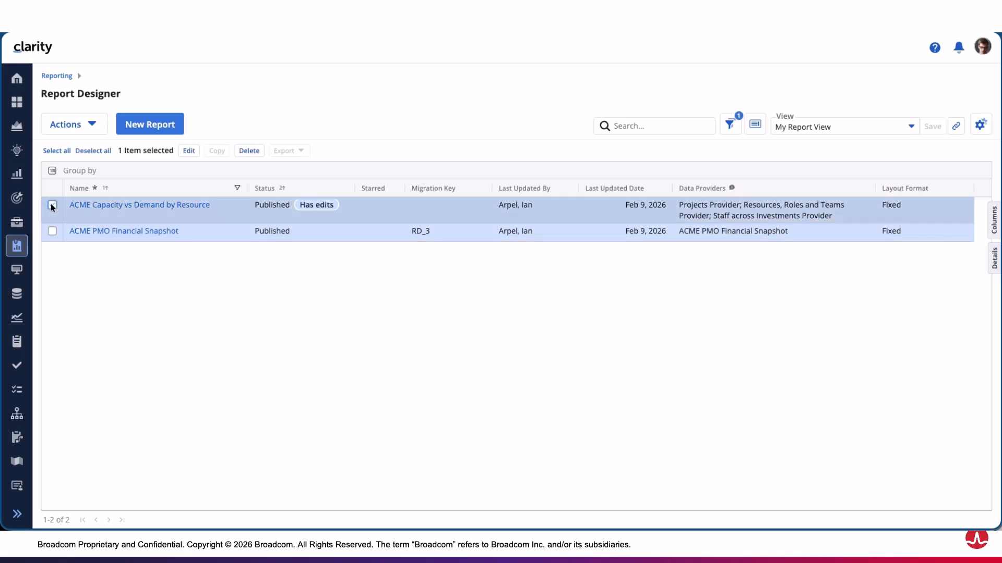
{"action": "mouse_move", "coordinate": [295, 151]}
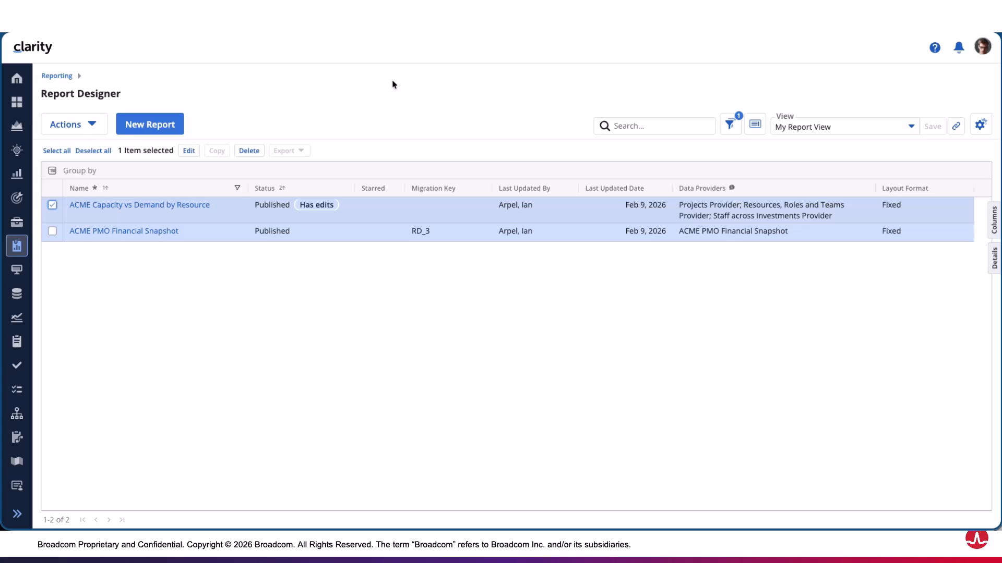
{"action": "left_click", "coordinate": [53, 205]}
{"action": "left_click", "coordinate": [52, 231]}
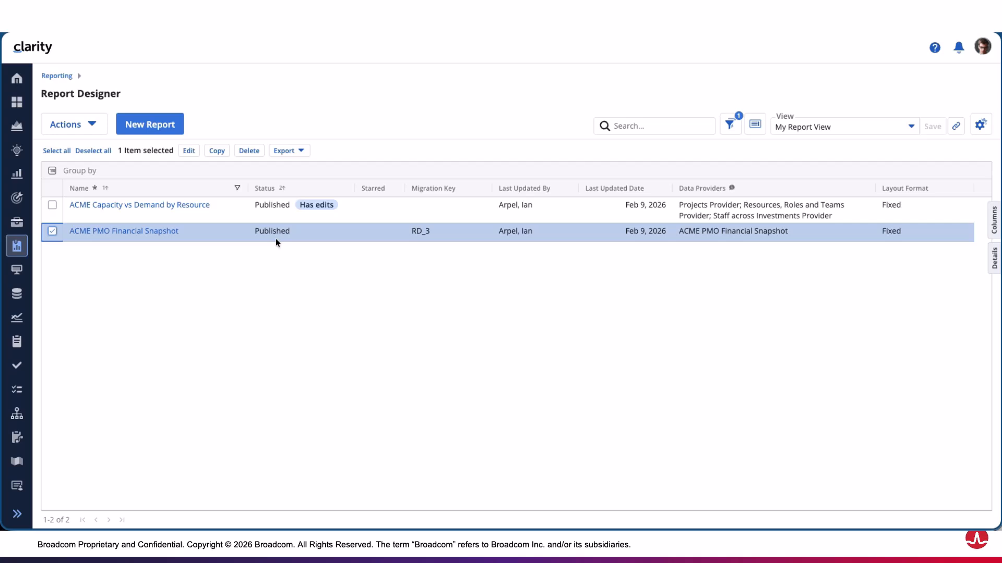
{"action": "left_click", "coordinate": [49, 232]}
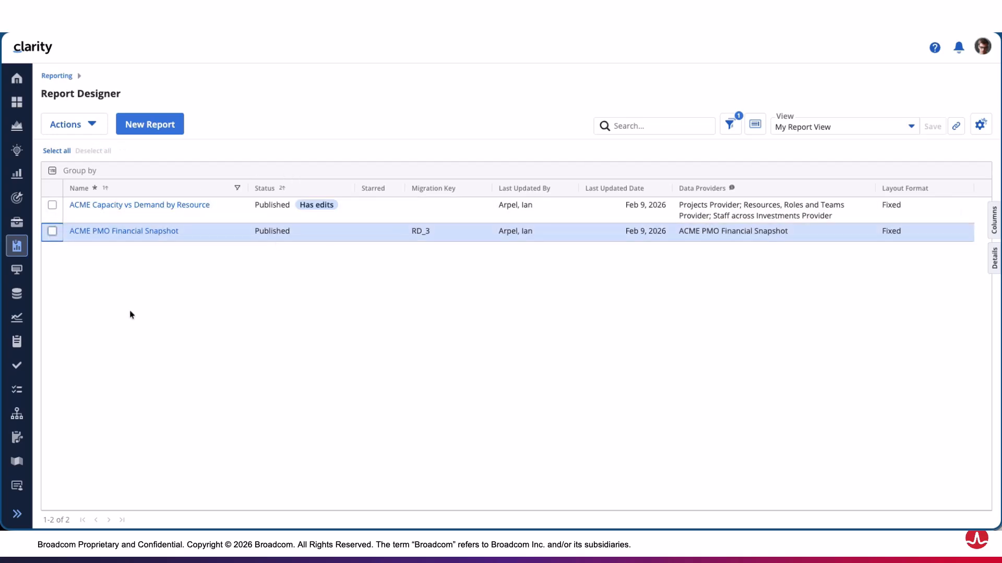
{"action": "left_click", "coordinate": [120, 232]}
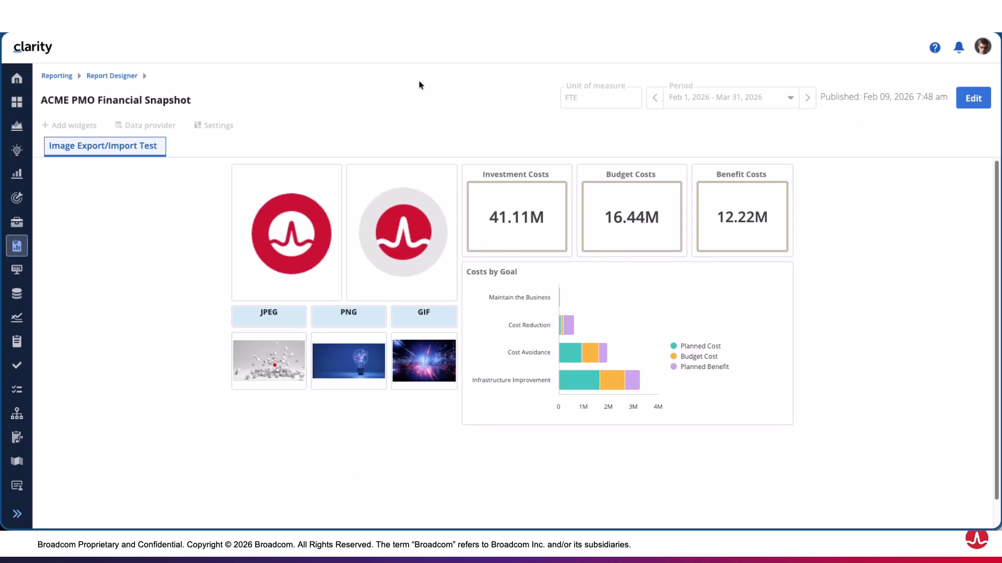
{"action": "left_click", "coordinate": [112, 76]}
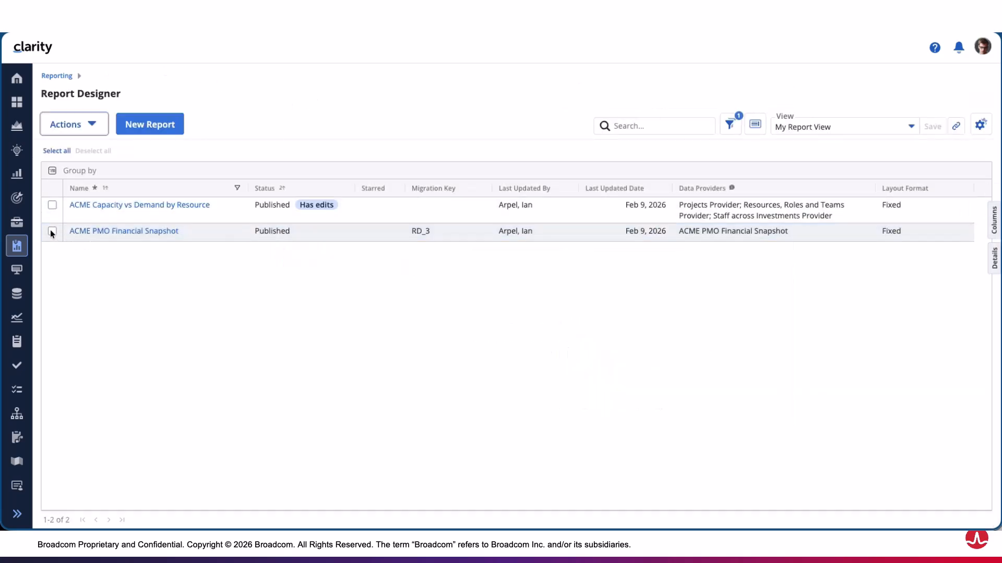
Step: Export the ACME PMO Financial Snapshot report's design and data provider, and download the exported archive
{"action": "left_click", "coordinate": [52, 230]}
{"action": "left_click", "coordinate": [287, 150]}
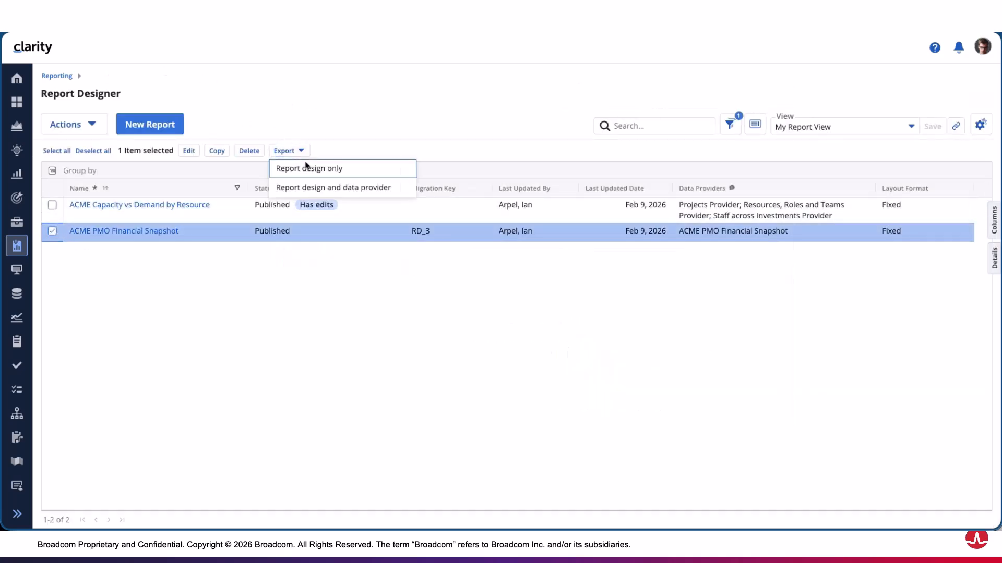
{"action": "left_click", "coordinate": [326, 189]}
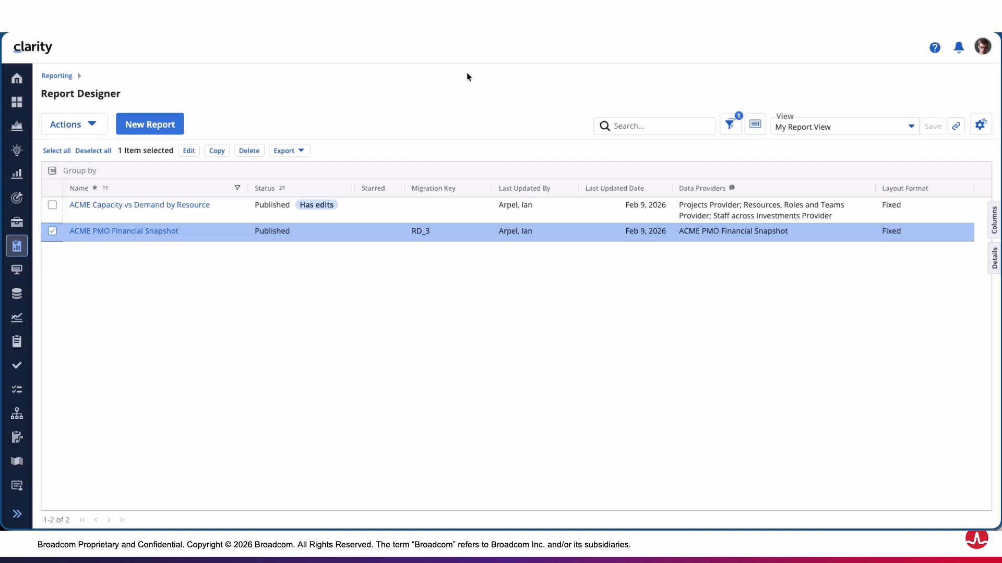
{"action": "left_click", "coordinate": [961, 52]}
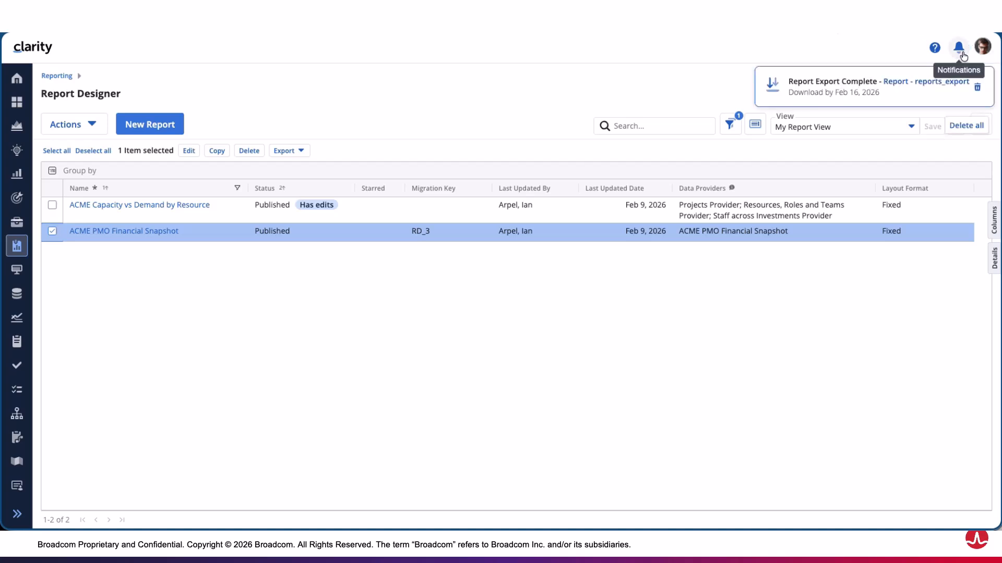
{"action": "left_click", "coordinate": [869, 82]}
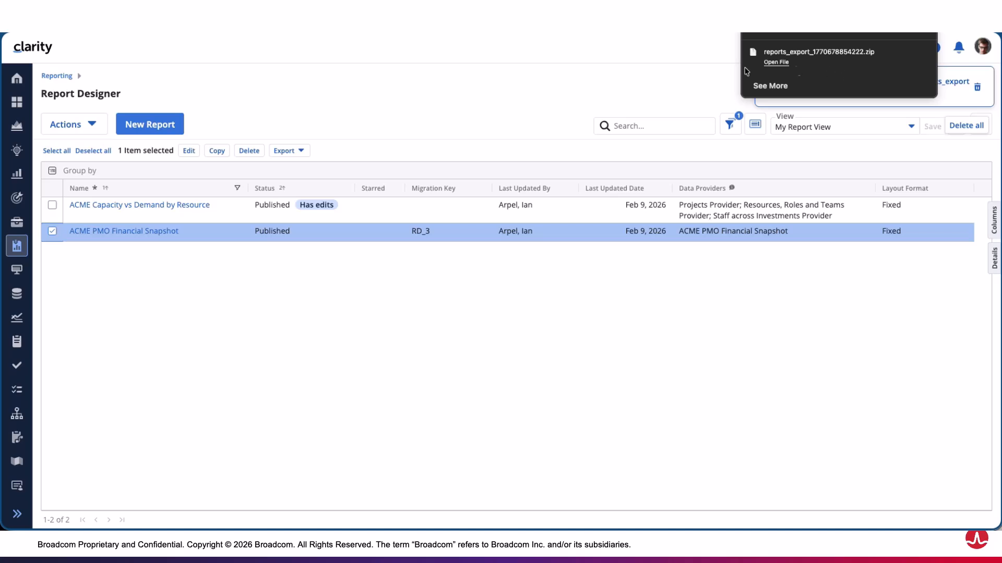
{"action": "left_click", "coordinate": [662, 76]}
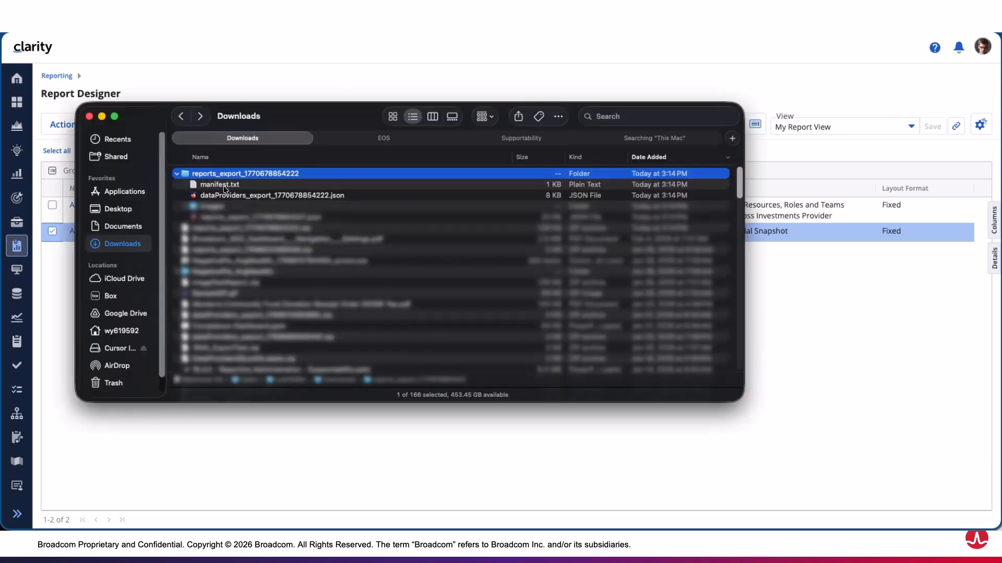
{"action": "left_click", "coordinate": [223, 185]}
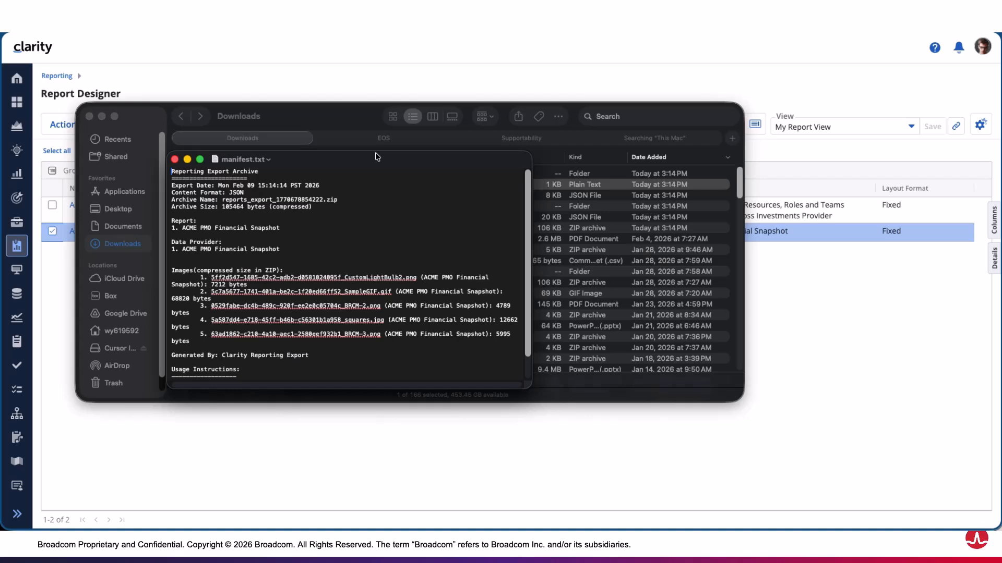
{"action": "left_click_drag", "start_coordinate": [528, 386], "coordinate": [571, 395]}
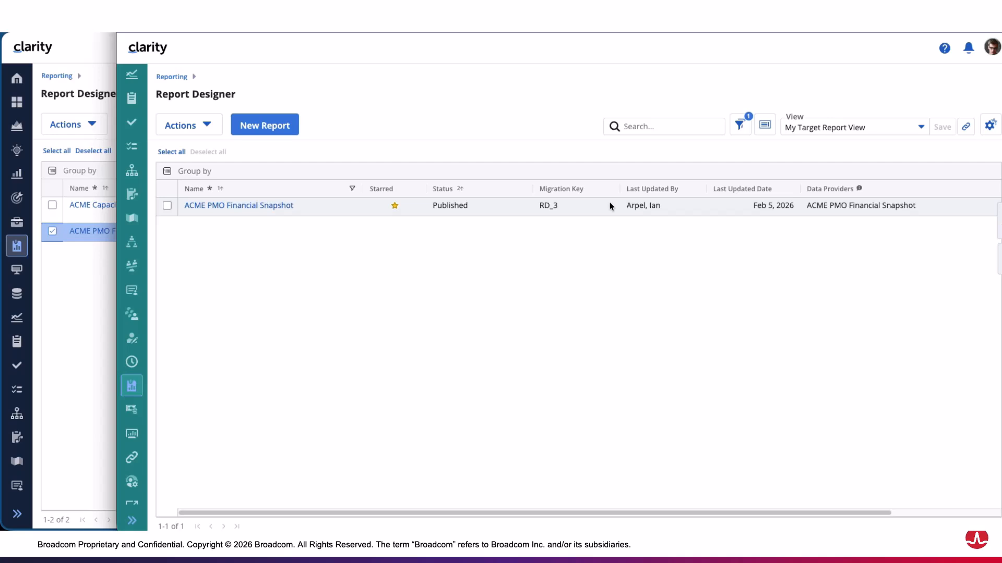
Step: Open the ACME PMO Financial Snapshot report in both the source and target Clarity environments to compare them
{"action": "left_click", "coordinate": [601, 210]}
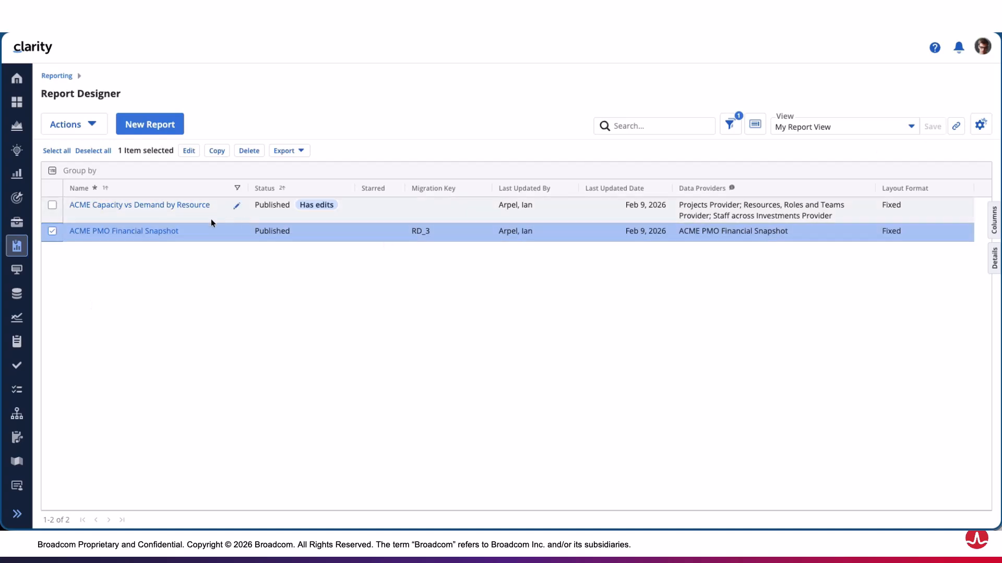
{"action": "left_click", "coordinate": [134, 232]}
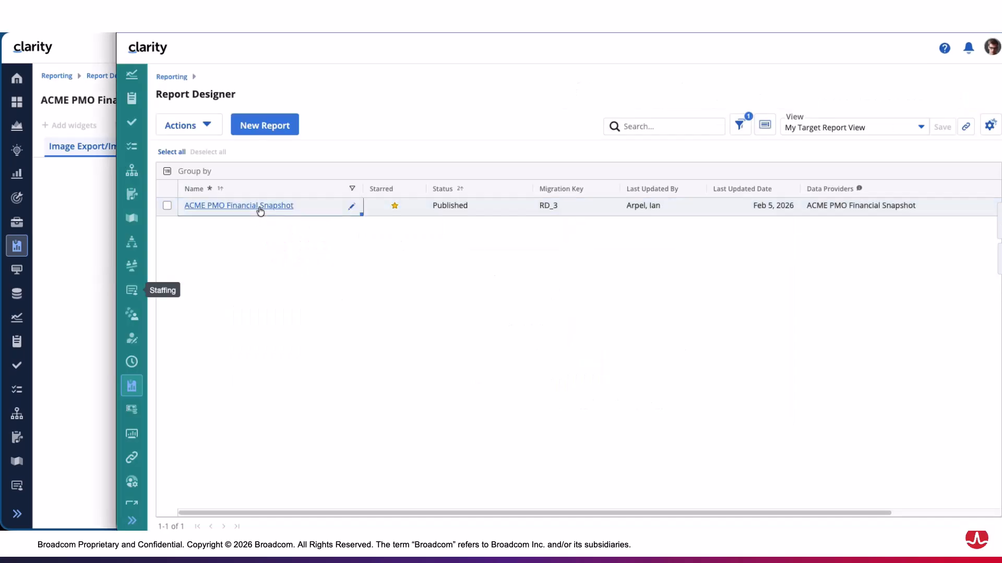
{"action": "left_click", "coordinate": [260, 211]}
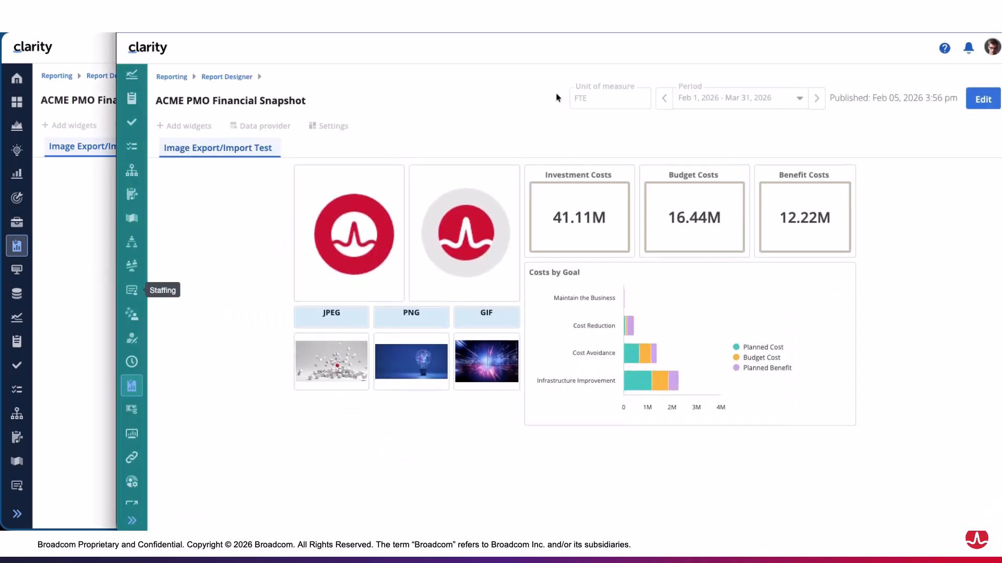
Step: Edit the target report and delete the images below the JPEG, PNG and GIF labels
{"action": "left_click", "coordinate": [983, 99]}
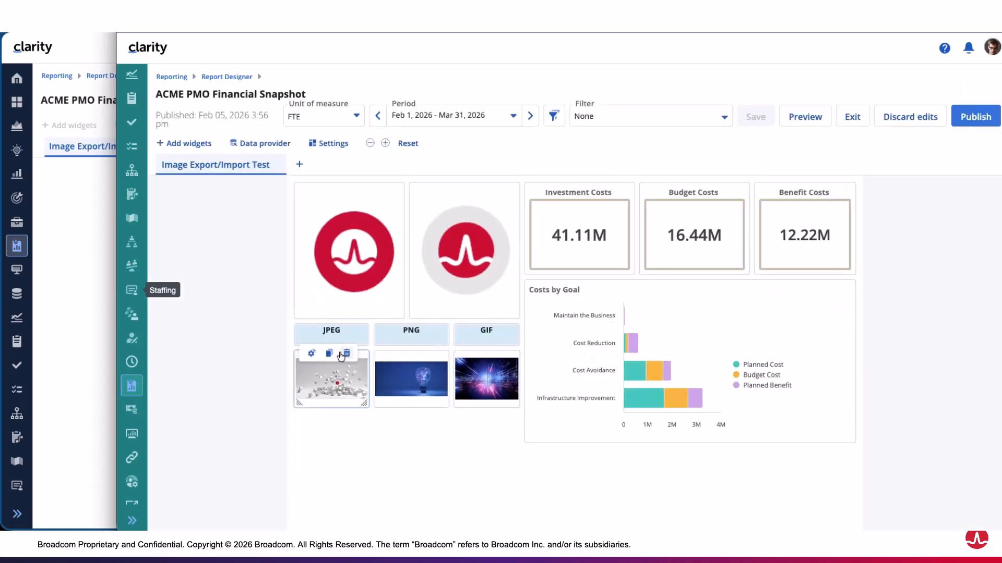
{"action": "left_click", "coordinate": [342, 353]}
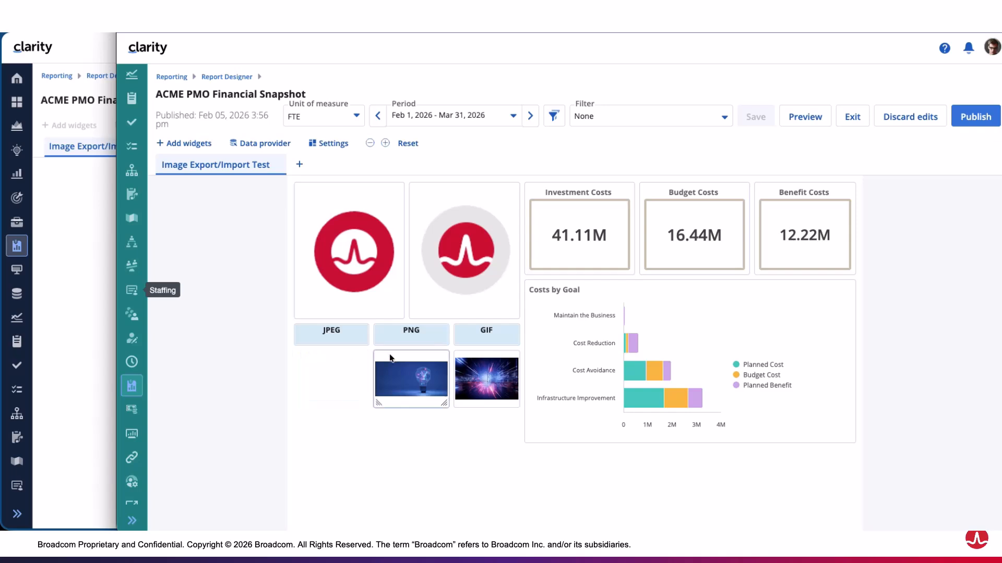
{"action": "left_click", "coordinate": [430, 359]}
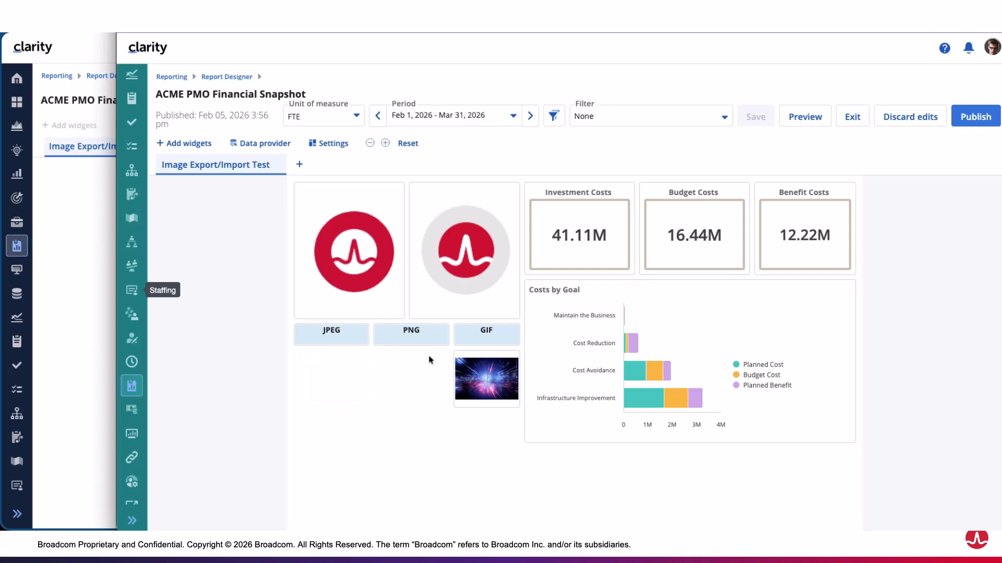
{"action": "left_click", "coordinate": [498, 354]}
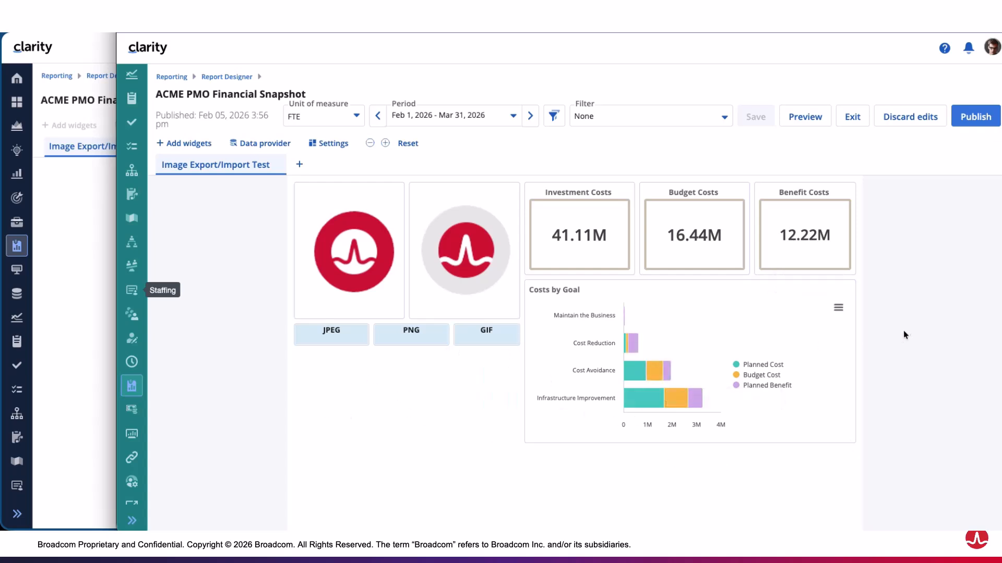
Step: Change the target report's Costs by Goal bar chart to a column chart and publish the report
{"action": "left_click", "coordinate": [781, 284]}
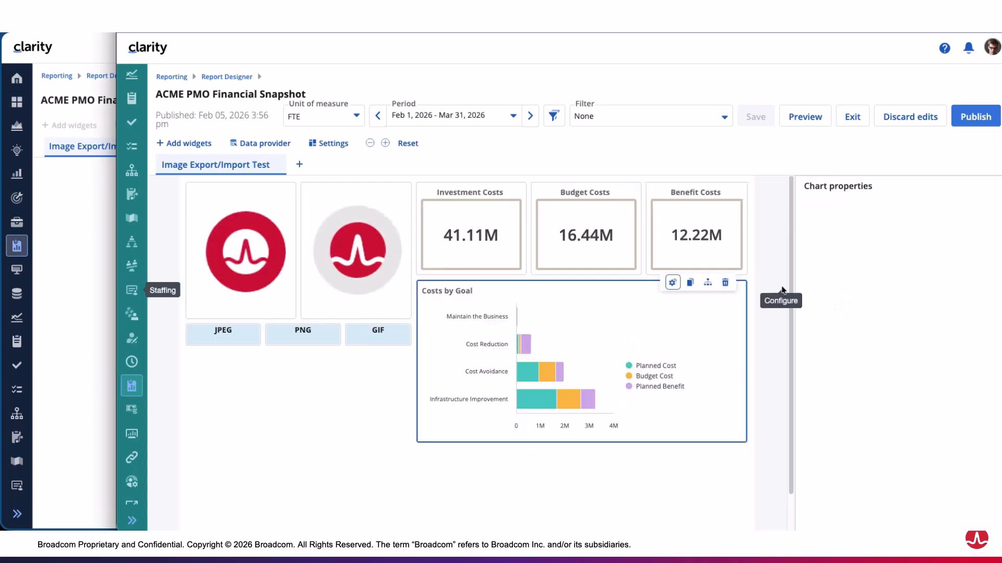
{"action": "left_click", "coordinate": [863, 239]}
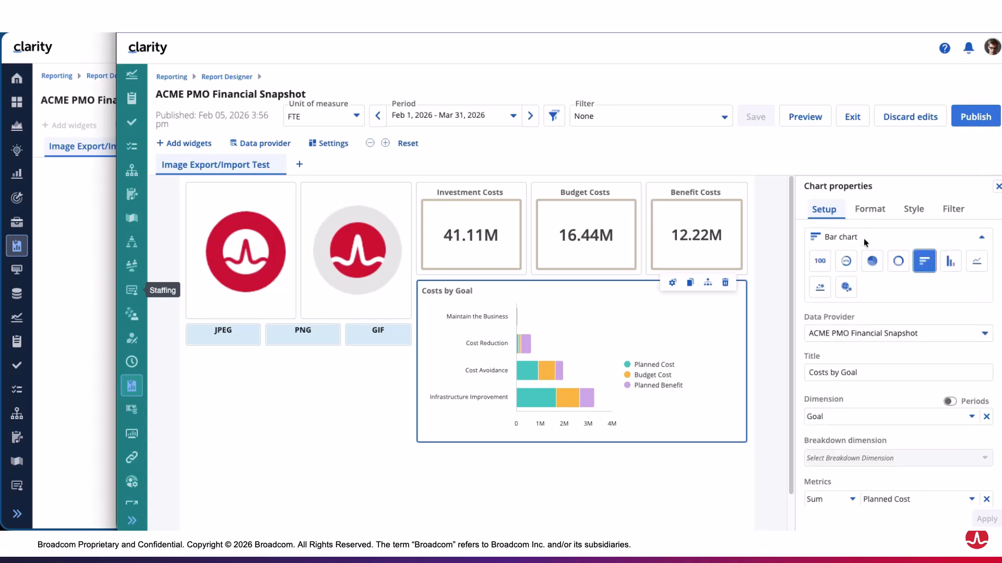
{"action": "left_click", "coordinate": [950, 261]}
{"action": "left_click", "coordinate": [998, 188]}
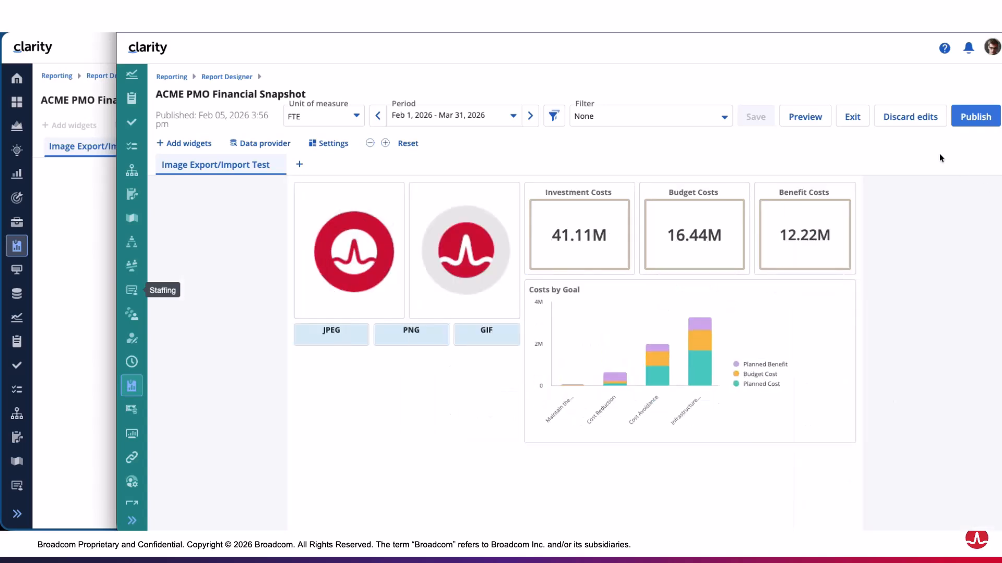
{"action": "left_click", "coordinate": [973, 118]}
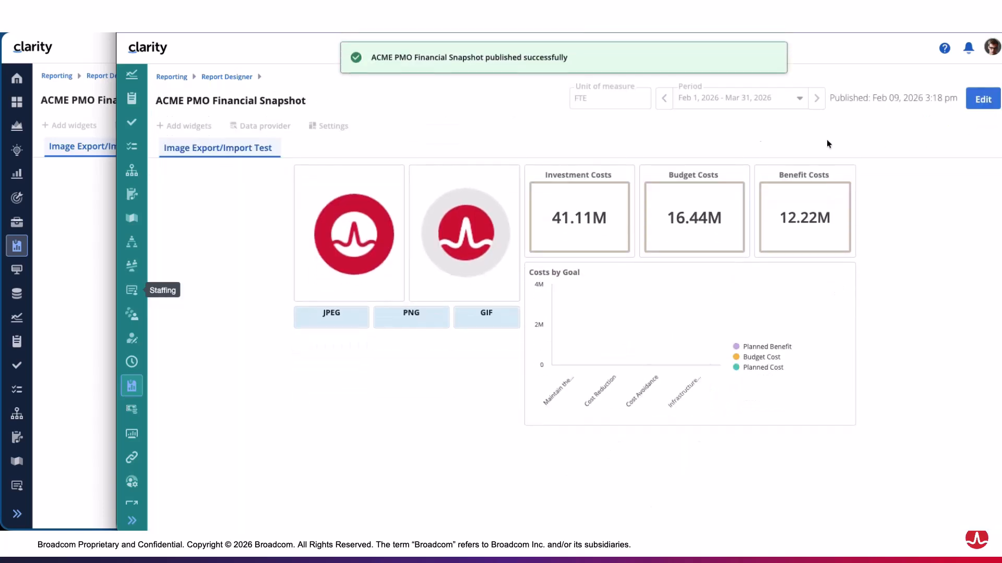
Step: Import reports_export_1770678854222.zip from Downloads into the target Report Designer, with the report published after import
{"action": "left_click", "coordinate": [225, 77]}
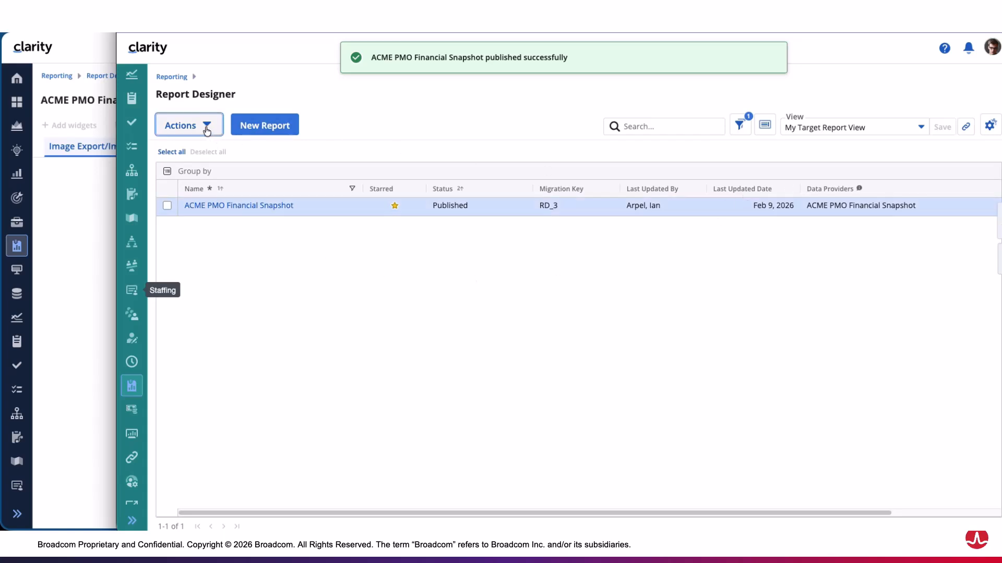
{"action": "left_click", "coordinate": [207, 130]}
{"action": "left_click", "coordinate": [188, 148]}
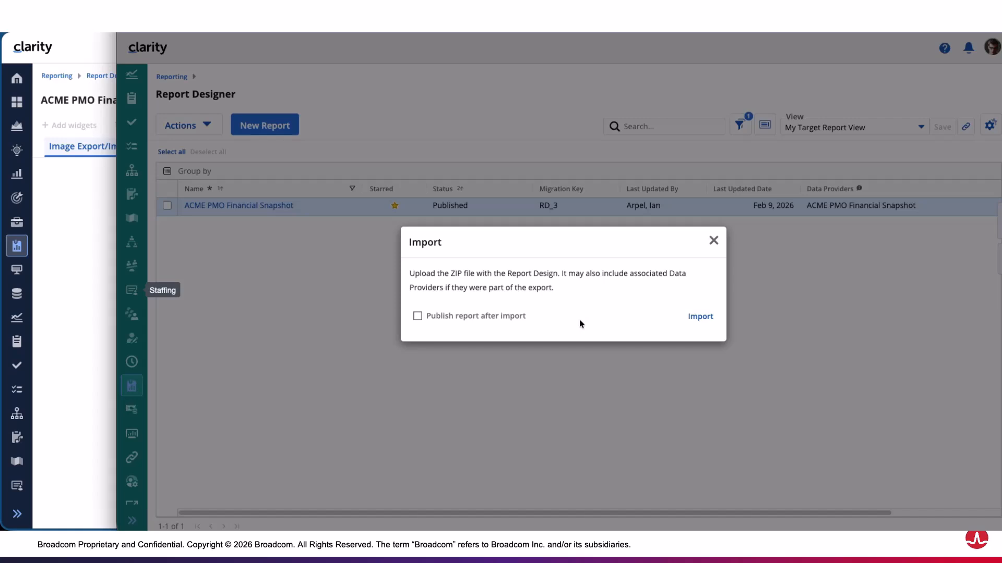
{"action": "left_click", "coordinate": [417, 316]}
{"action": "left_click", "coordinate": [704, 322]}
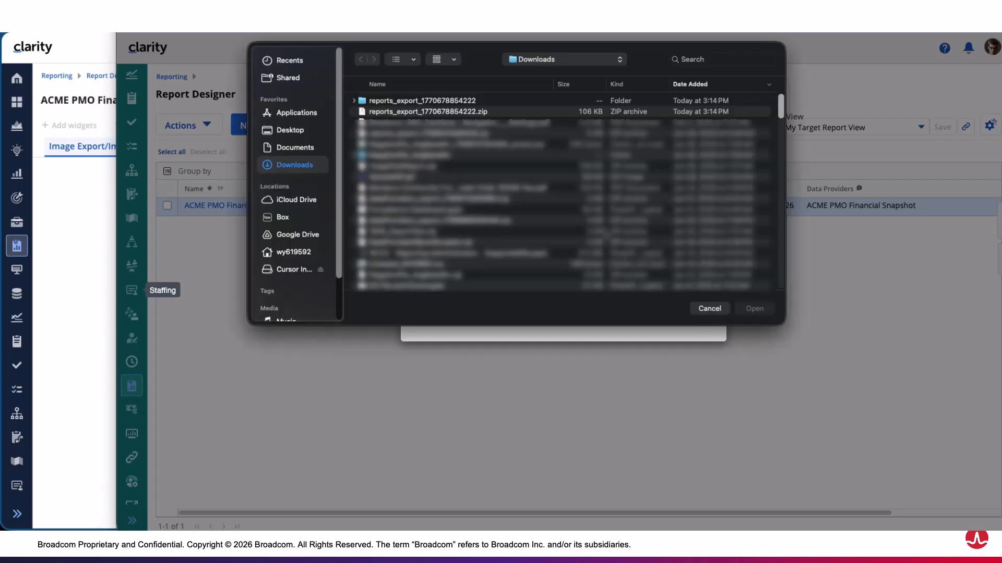
{"action": "left_click", "coordinate": [423, 113]}
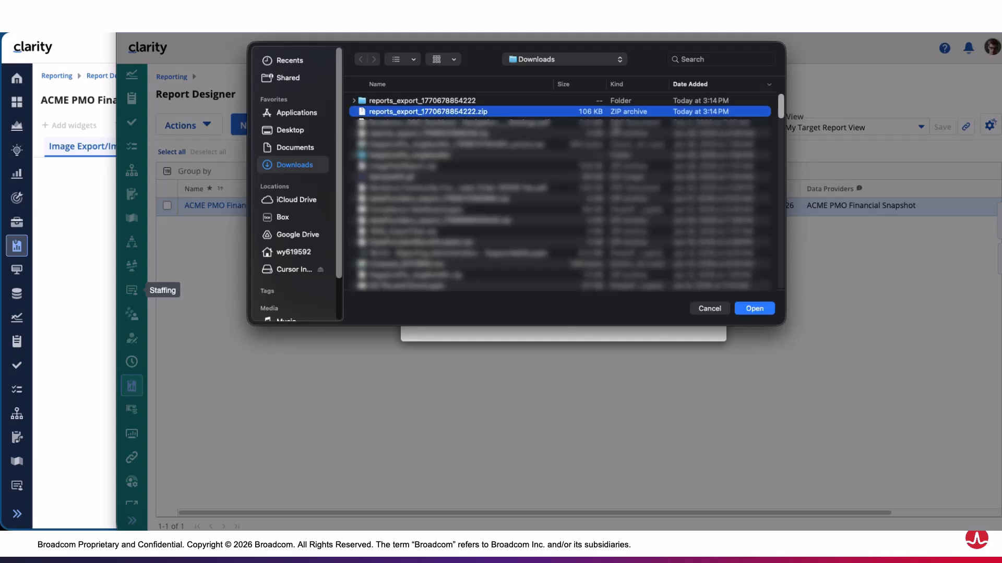
{"action": "left_click", "coordinate": [757, 310]}
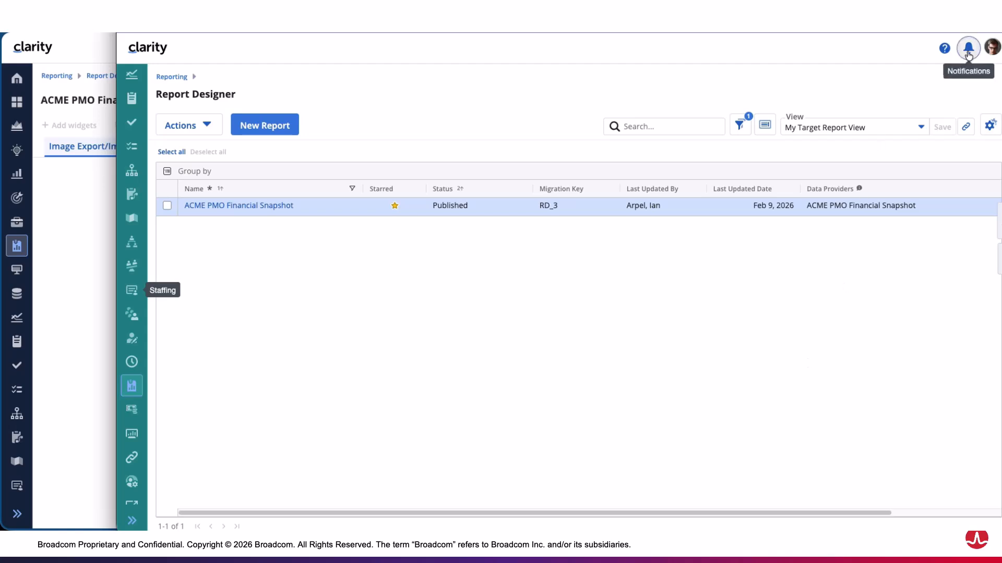
Step: Check the import notification and compare the imported ACME PMO Financial Snapshot report with the source version
{"action": "left_click", "coordinate": [969, 50]}
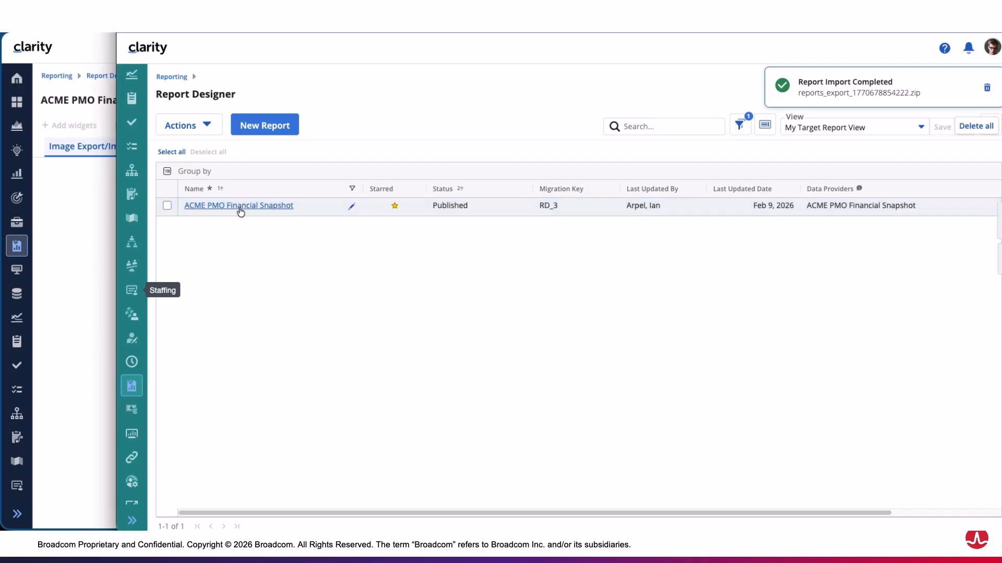
{"action": "left_click", "coordinate": [239, 206]}
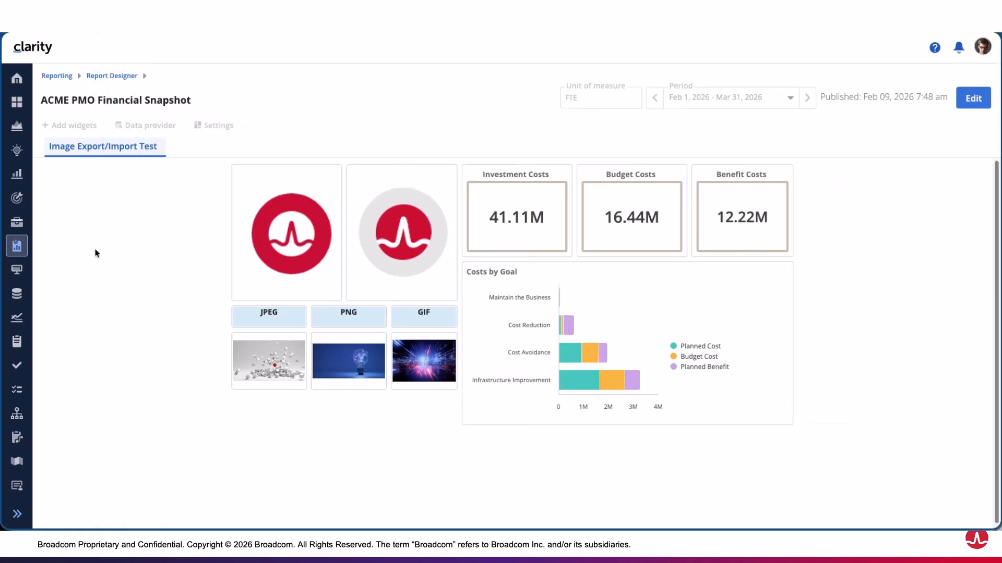
{"action": "mouse_move", "coordinate": [558, 360]}
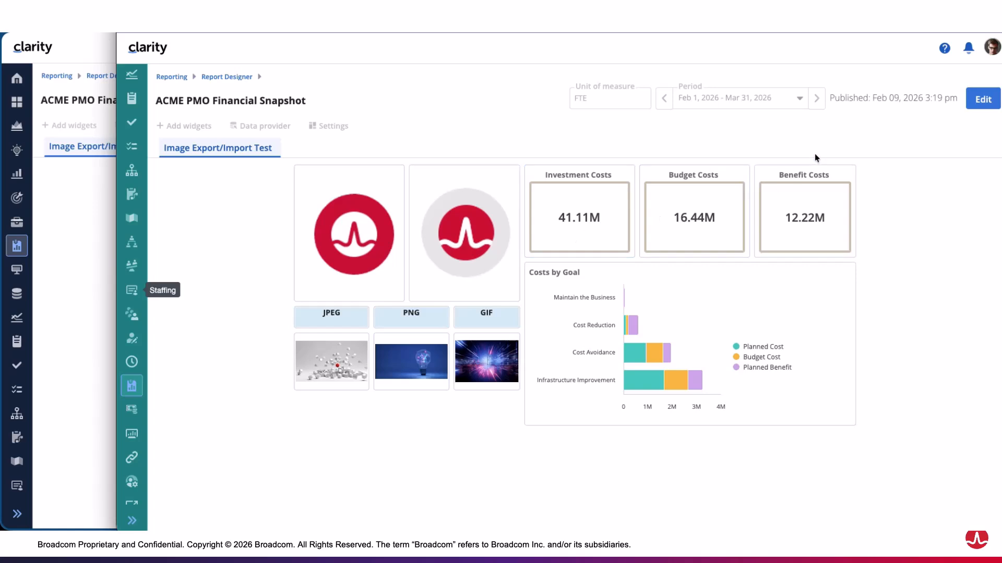
Step: Put the target report into edit mode without publishing it, and try to import reports_export_1770678854222.zip from Downloads with the report published after import
{"action": "left_click", "coordinate": [974, 101]}
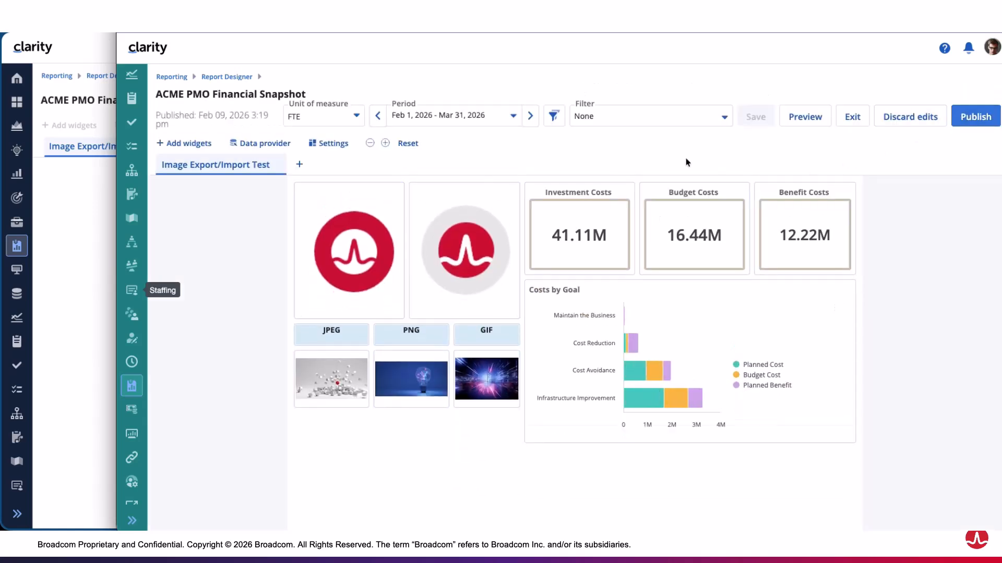
{"action": "left_click", "coordinate": [231, 77]}
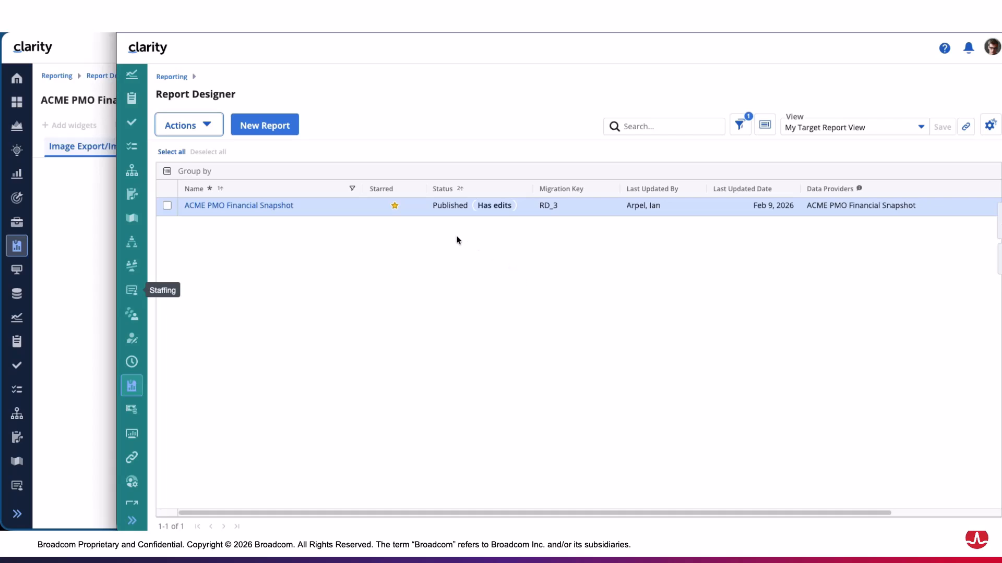
{"action": "left_click", "coordinate": [204, 128]}
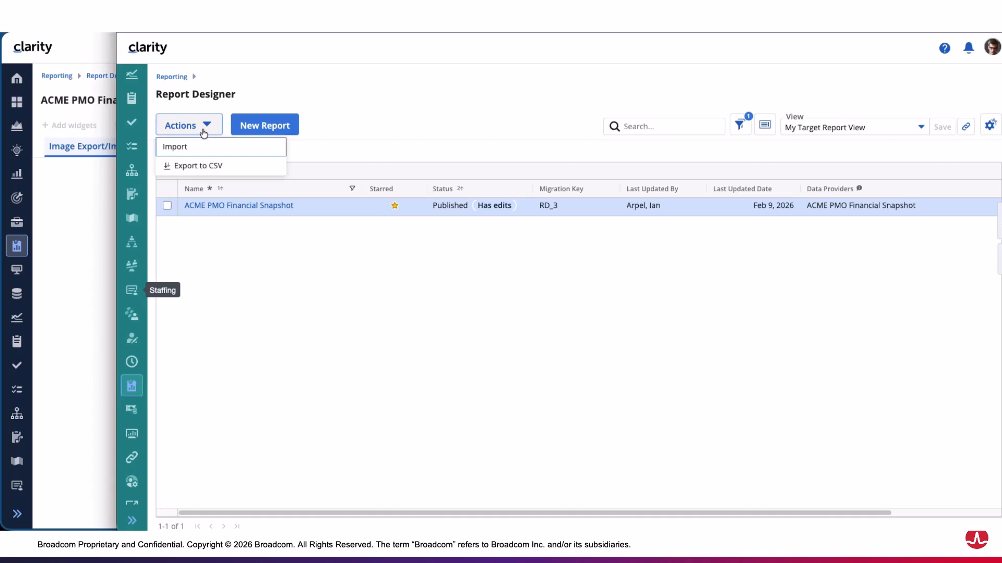
{"action": "left_click", "coordinate": [188, 148]}
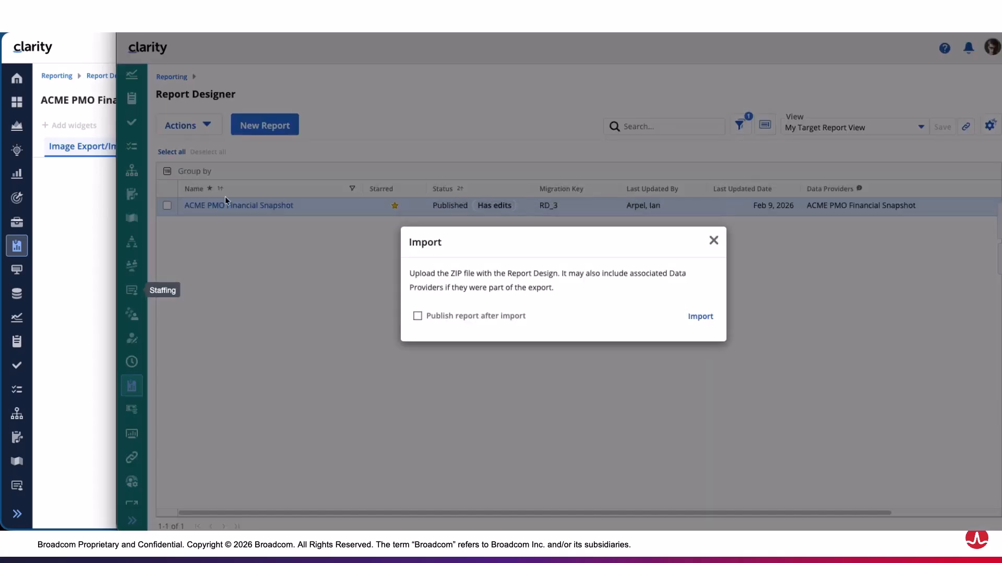
{"action": "left_click", "coordinate": [457, 317]}
{"action": "left_click", "coordinate": [699, 316]}
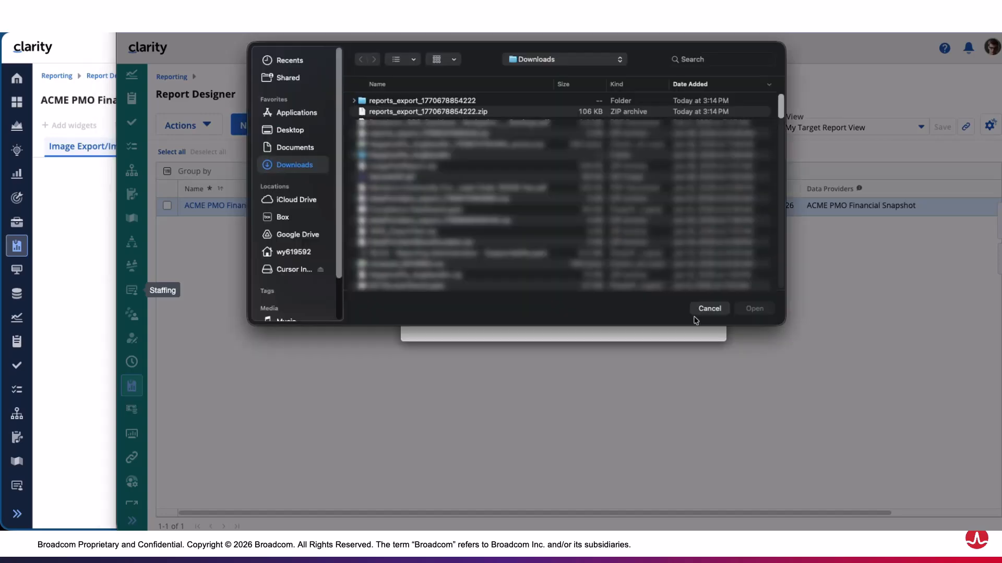
{"action": "left_click", "coordinate": [410, 111]}
{"action": "left_click", "coordinate": [754, 310]}
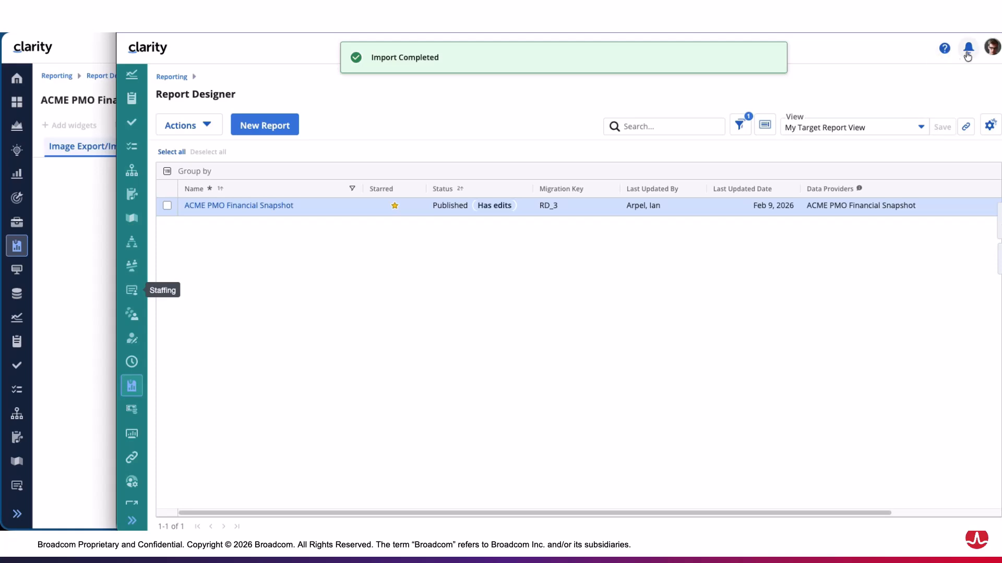
Step: Open the notification of the latest report import and download its error file
{"action": "left_click", "coordinate": [968, 48]}
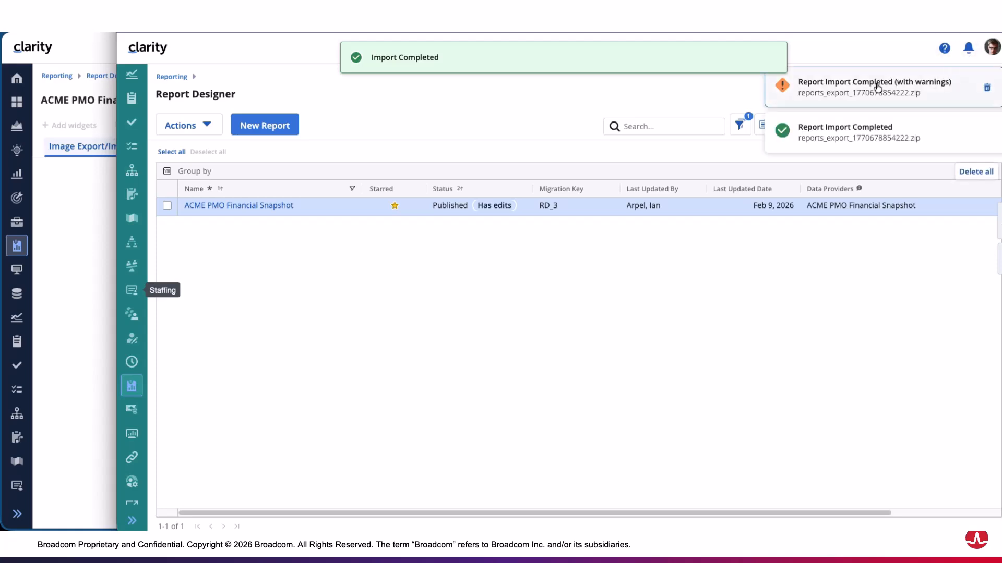
{"action": "left_click", "coordinate": [878, 87]}
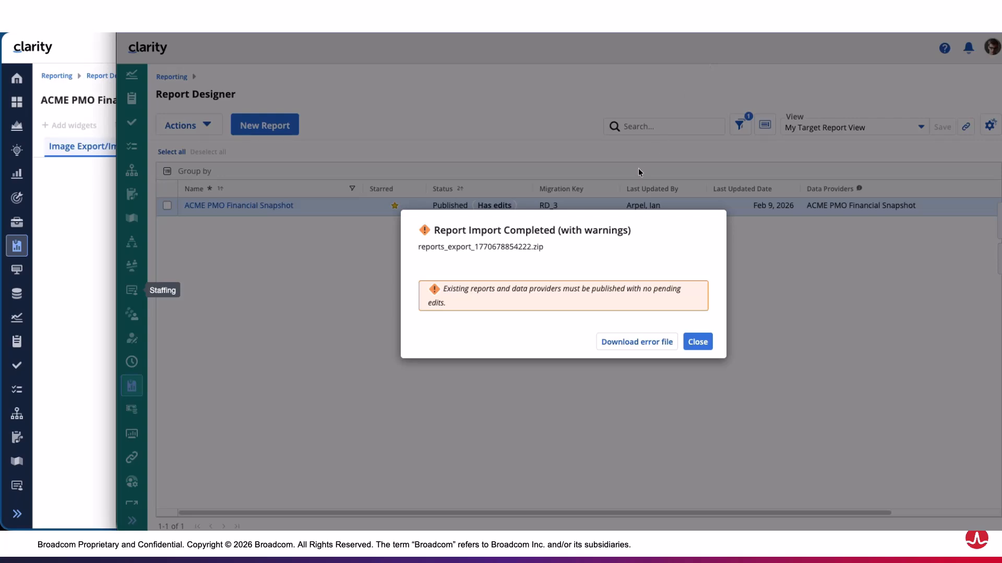
{"action": "left_click", "coordinate": [631, 347]}
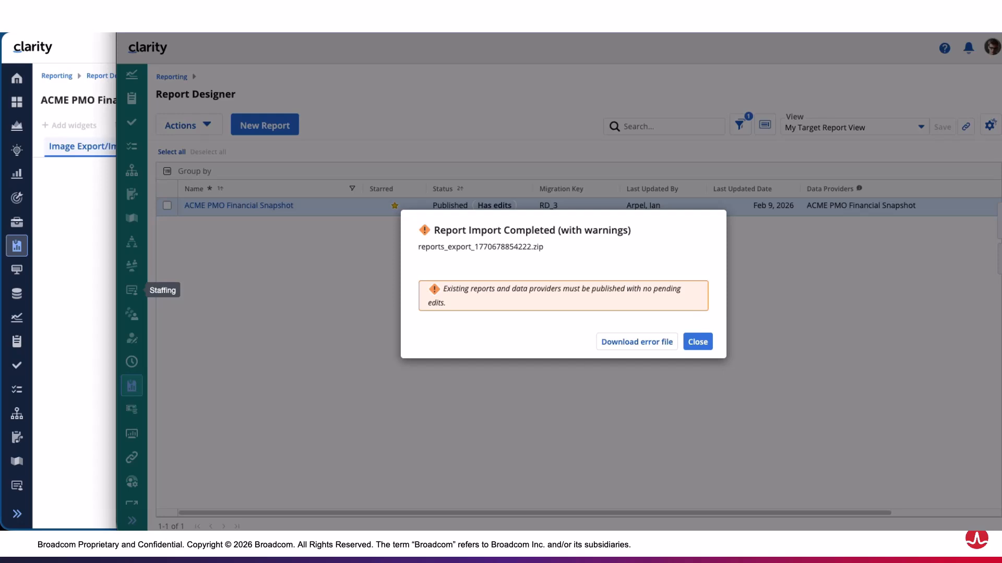
Step: Open the downloaded errors CSV from the Downloads folder in Excel and widen the Migration Key and Name columns to read the error details
{"action": "key", "text": "super+Tab"}
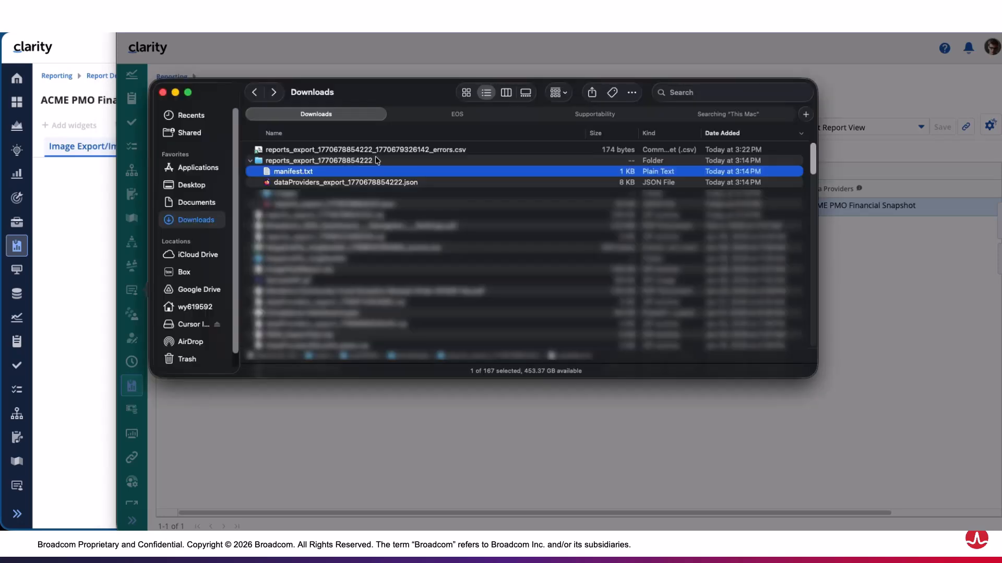
{"action": "left_click", "coordinate": [375, 149]}
{"action": "key", "text": "super+Tab"}
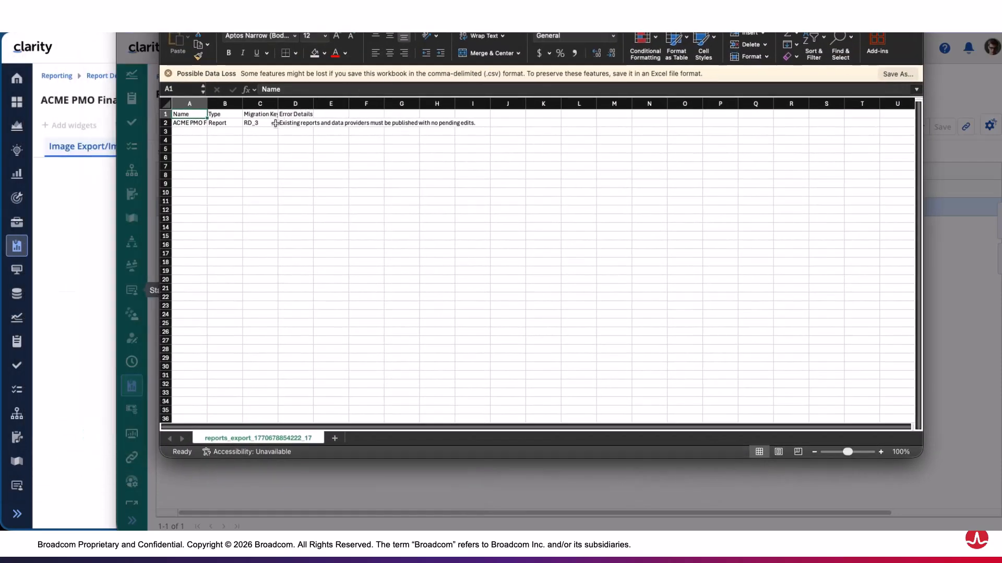
{"action": "left_click_drag", "start_coordinate": [277, 103], "coordinate": [310, 104]}
{"action": "left_click_drag", "start_coordinate": [208, 104], "coordinate": [207, 103]}
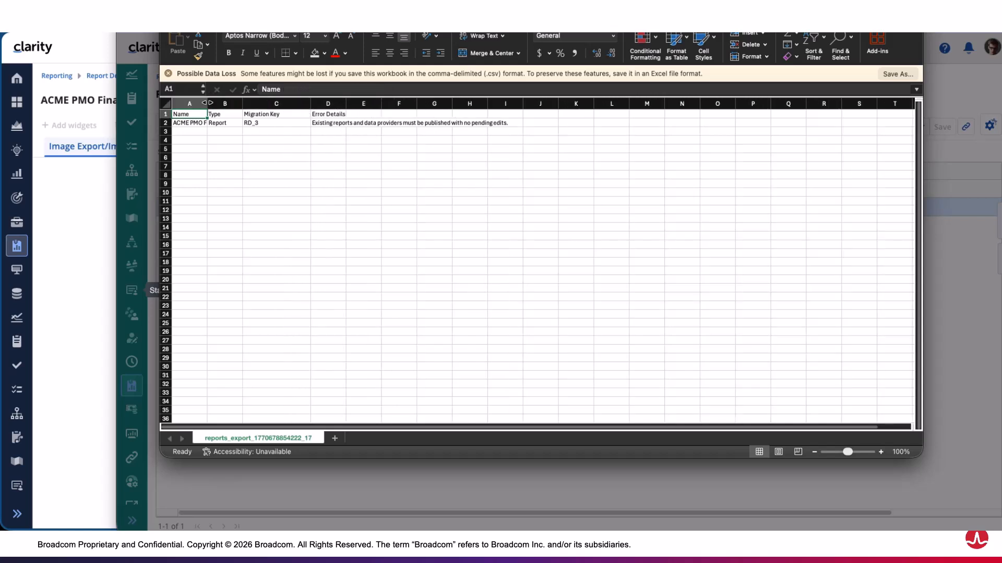
{"action": "double_click", "coordinate": [207, 103]}
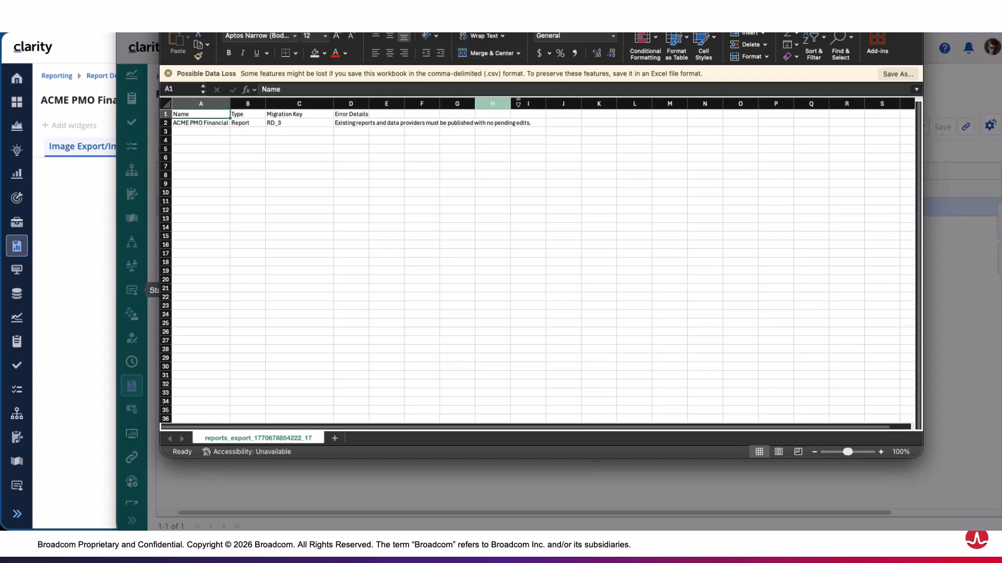
Step: Minimize the error spreadsheet and close the import notification details in Clarity
{"action": "left_click_drag", "start_coordinate": [396, 13], "coordinate": [394, 26]}
{"action": "key", "text": "super+m"}
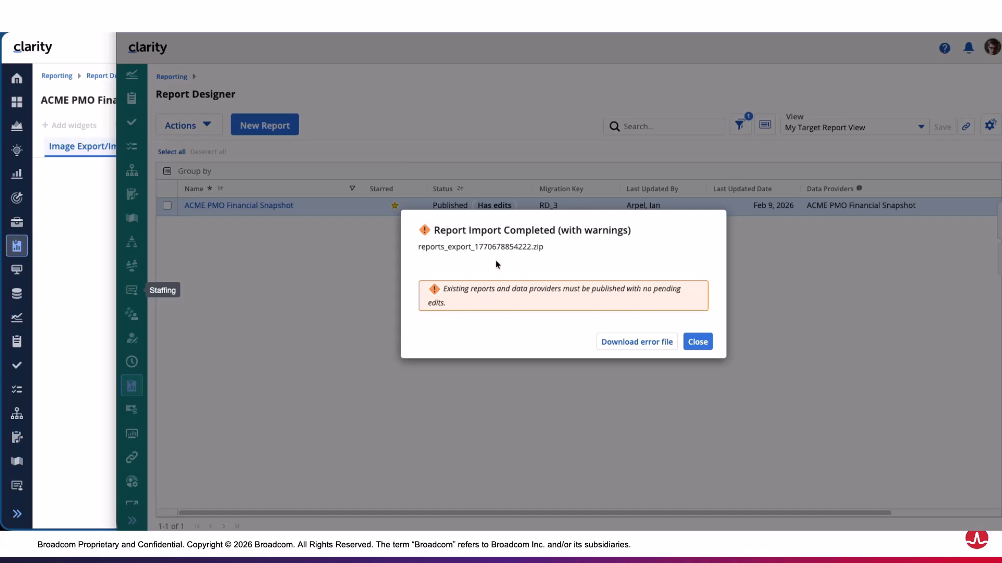
{"action": "left_click", "coordinate": [698, 342]}
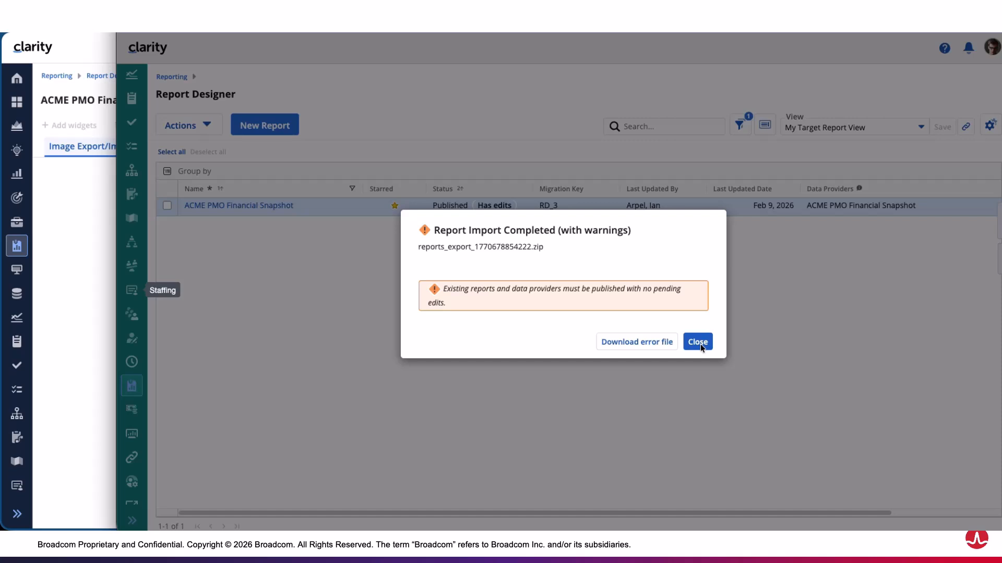